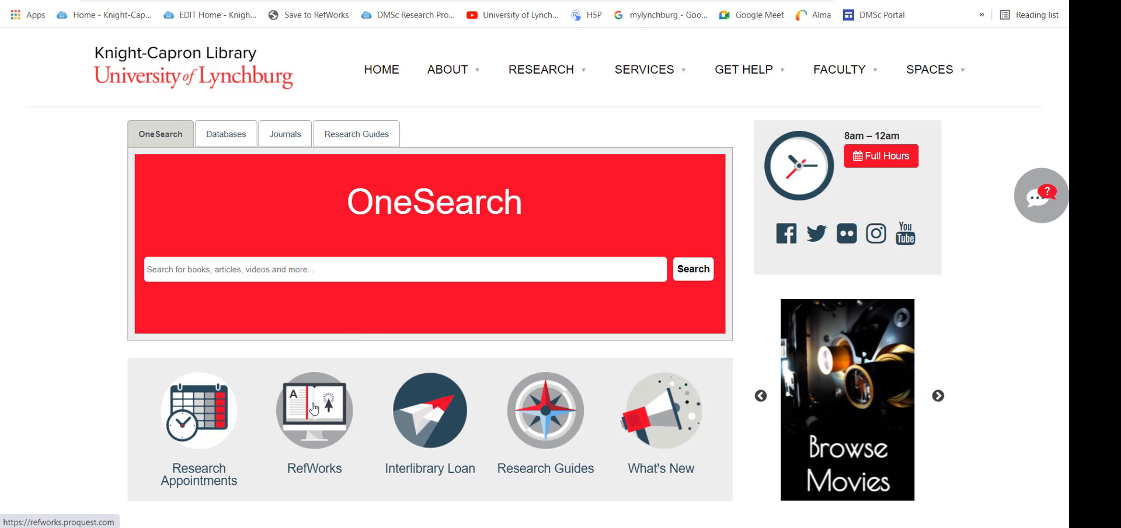
Step: Open RefWorks from the library homepage and check the institutional email address for creating a new account
left_click(314, 408)
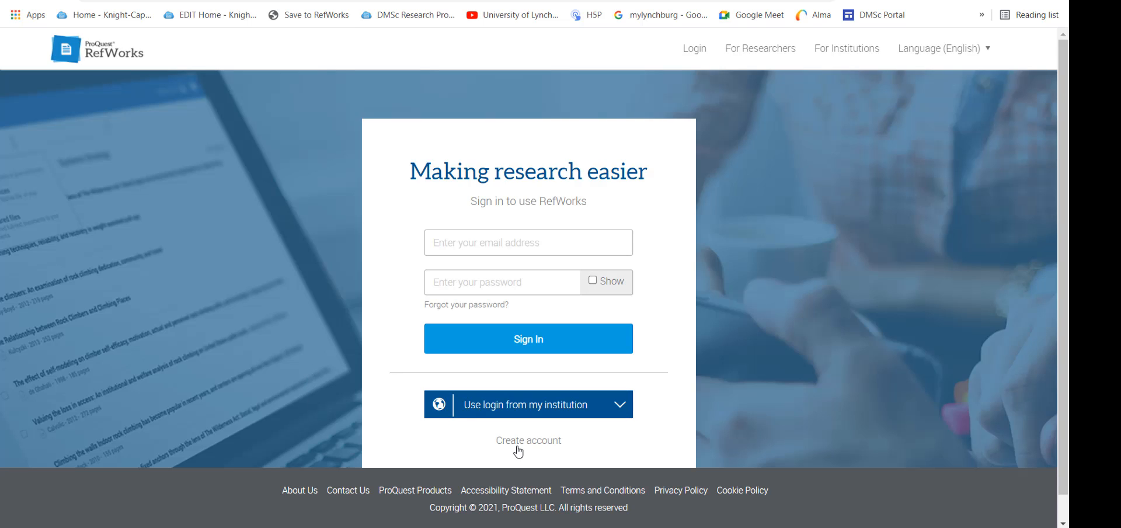
left_click(542, 449)
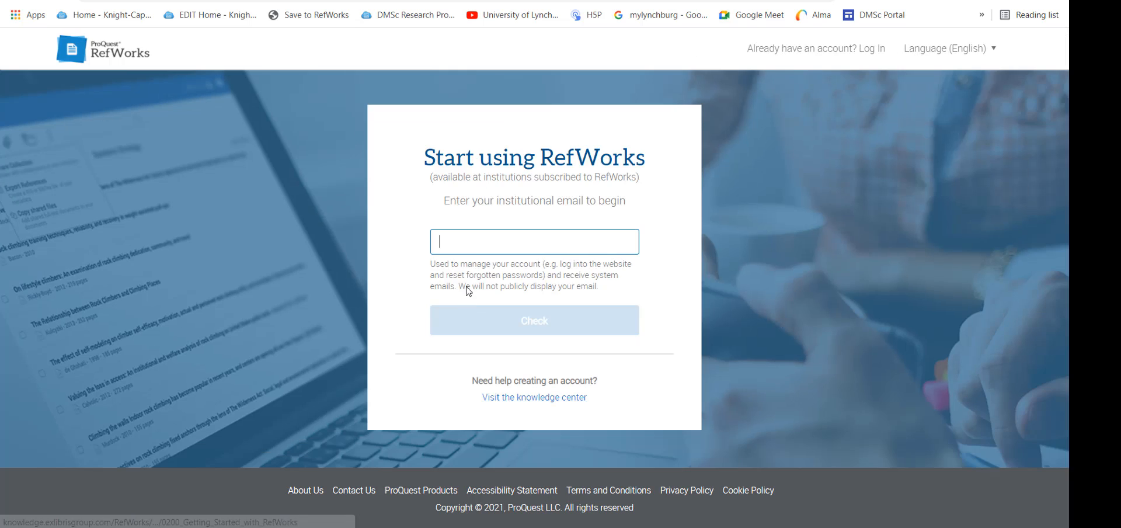
left_click(473, 247)
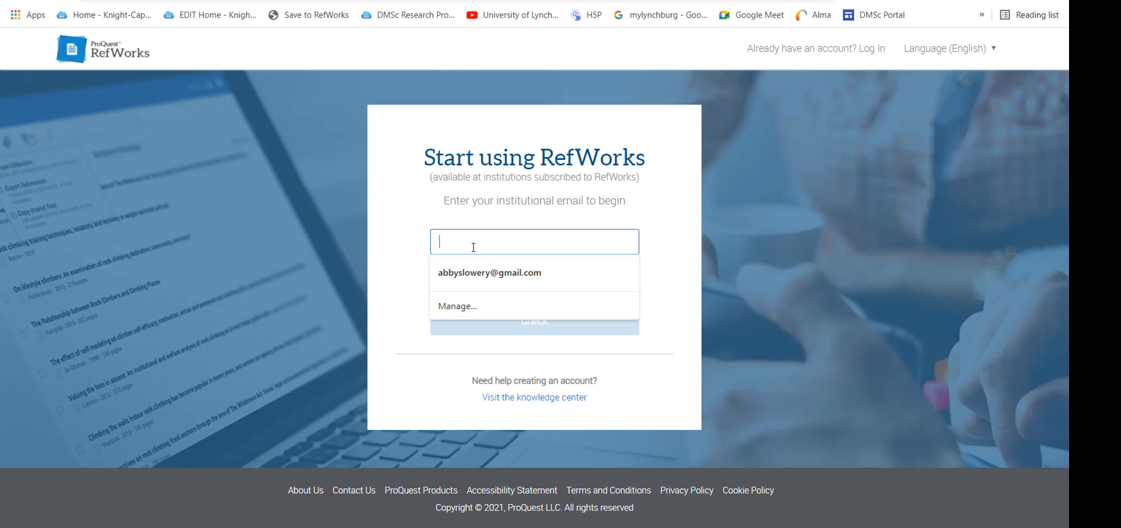
key("ctrl+v")
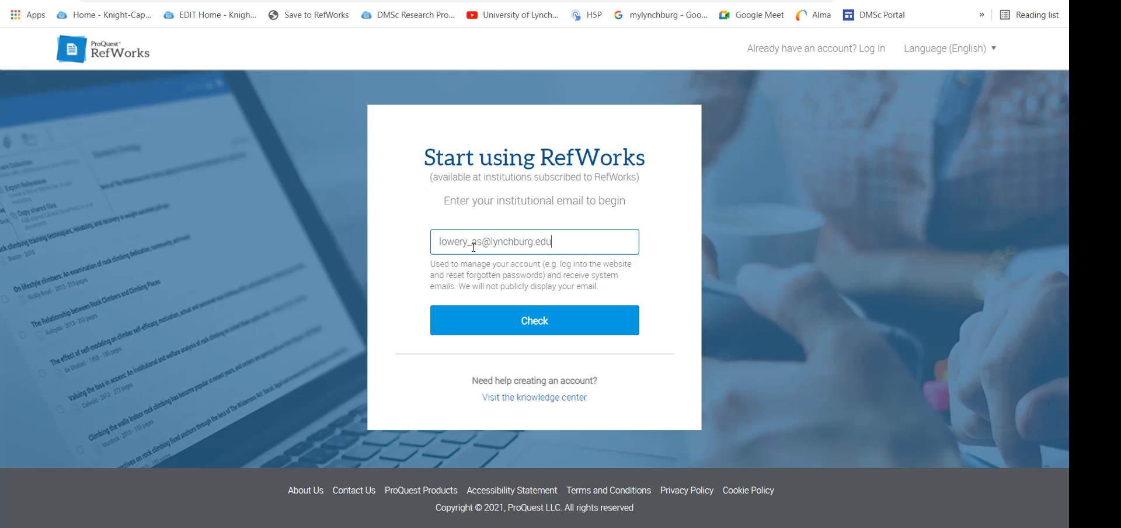
left_click(536, 309)
Step: Sign in to RefWorks with the institutional email address and the account password
left_click(456, 249)
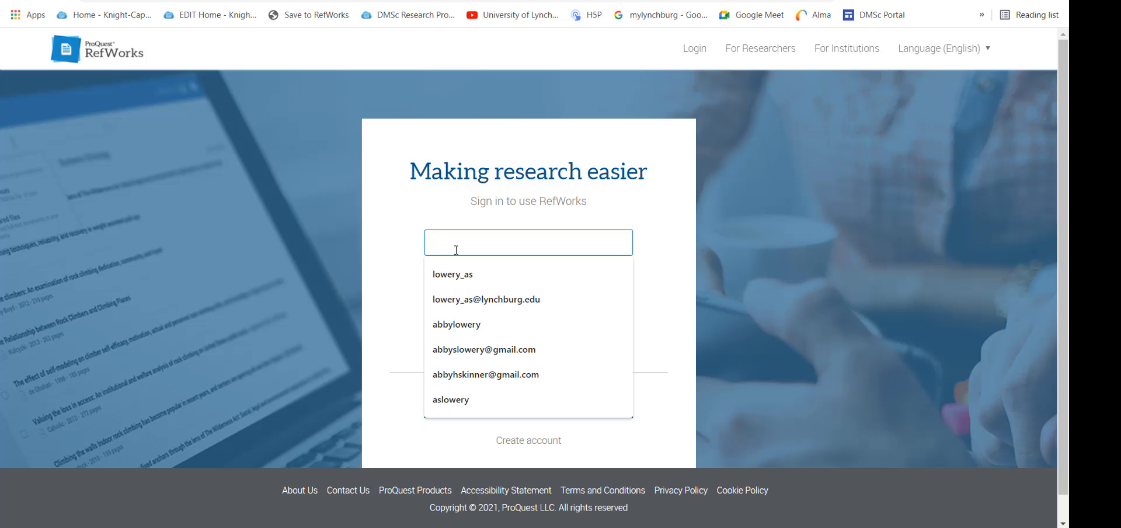
left_click(457, 299)
left_click(459, 285)
type("••••••••")
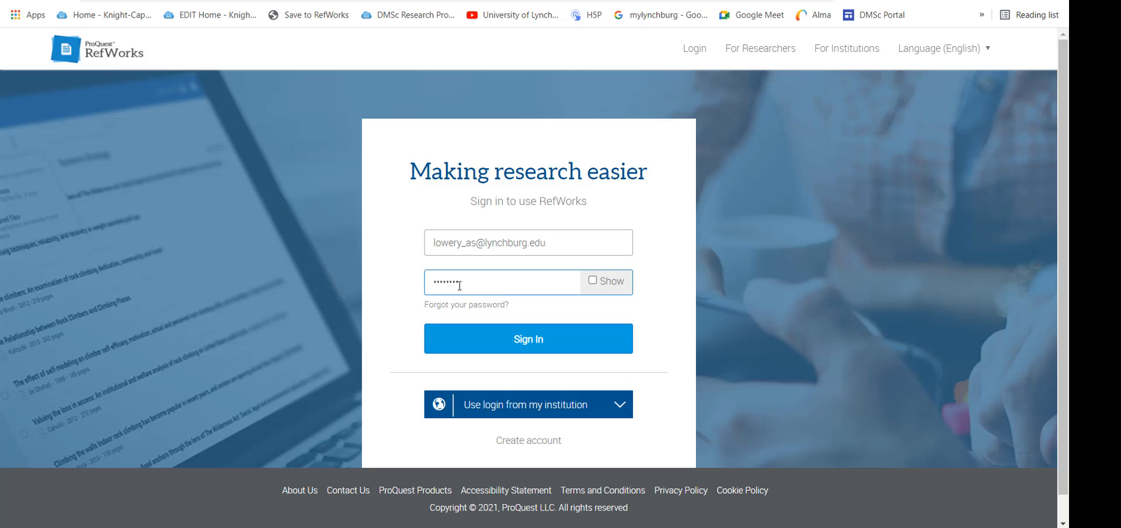
type("•")
left_click(512, 345)
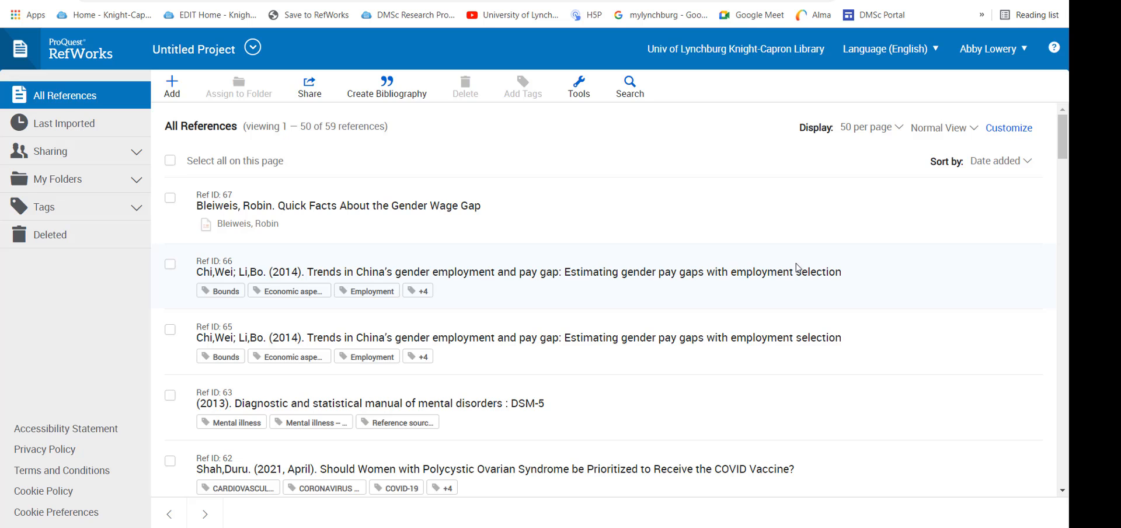
Step: Return to the library homepage and run a OneSearch query for "gender pay gap"
key("ctrl+shift+Tab")
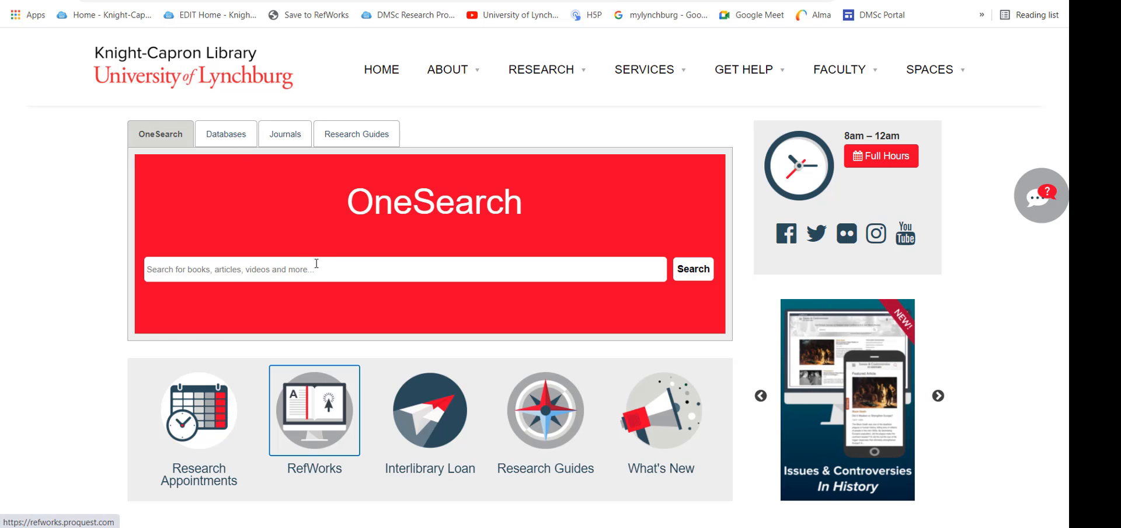
left_click(315, 263)
type("gende")
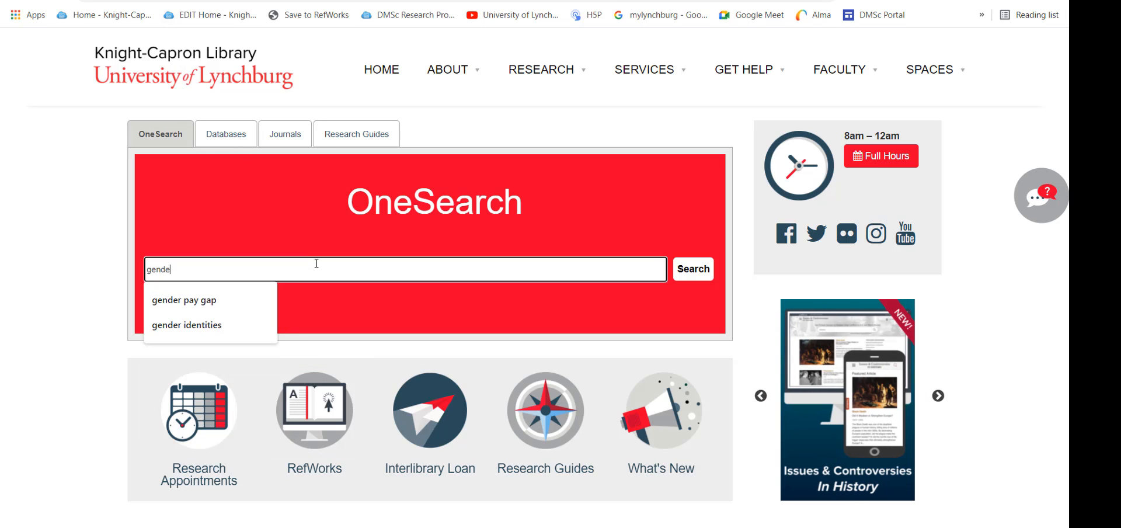
type("r pay gap")
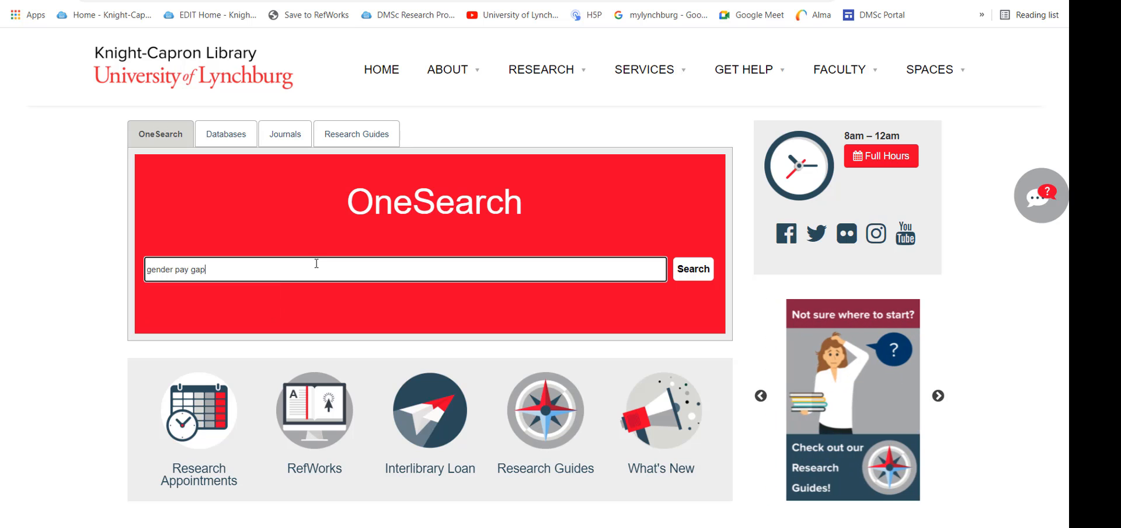
key("Return")
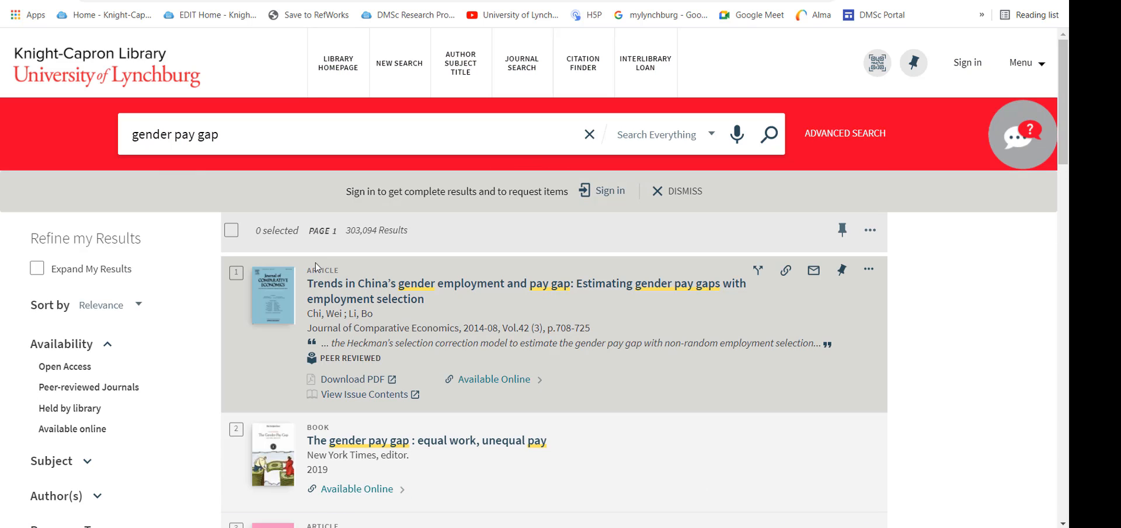
Step: Export the article "Trends in China's gender employment and pay gap" to the newest version of RefWorks, importing it without a folder
left_click(425, 286)
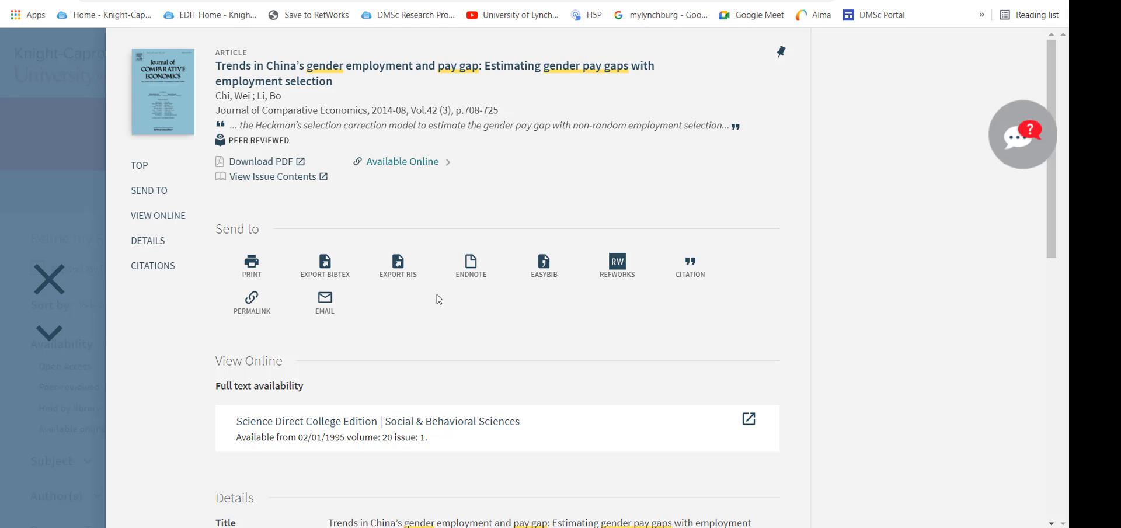
left_click(617, 269)
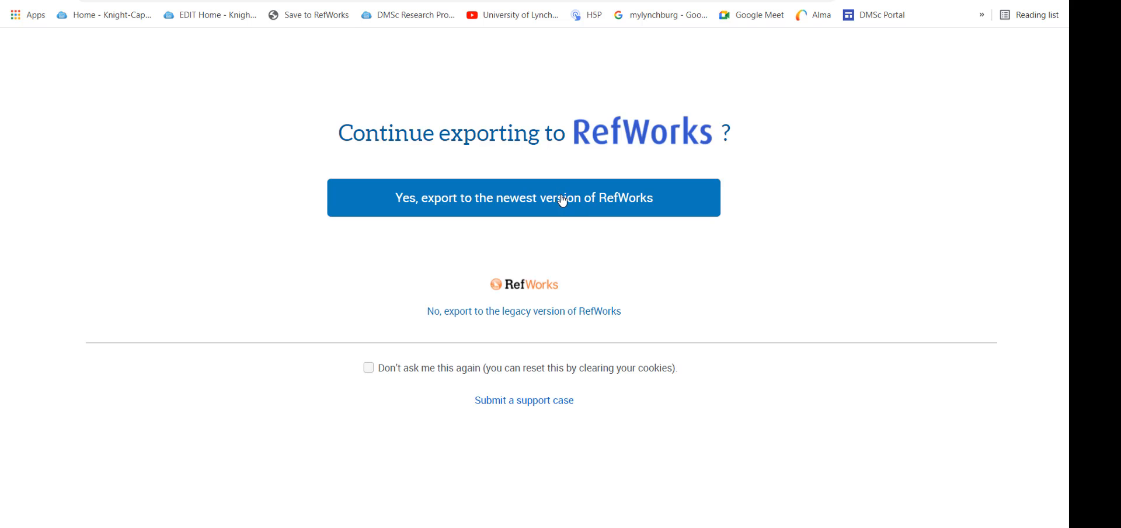
left_click(562, 200)
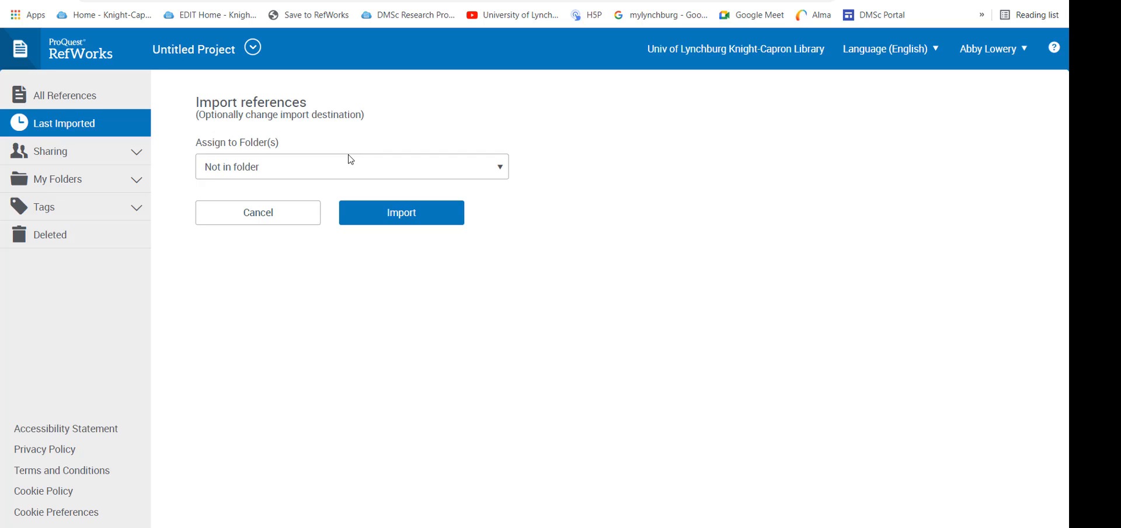
left_click(393, 219)
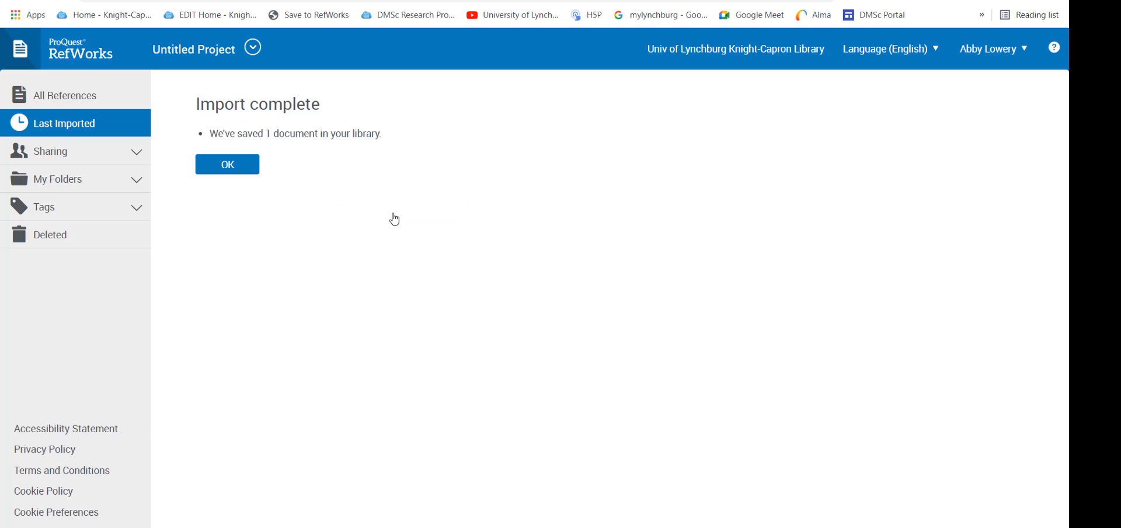
left_click(228, 165)
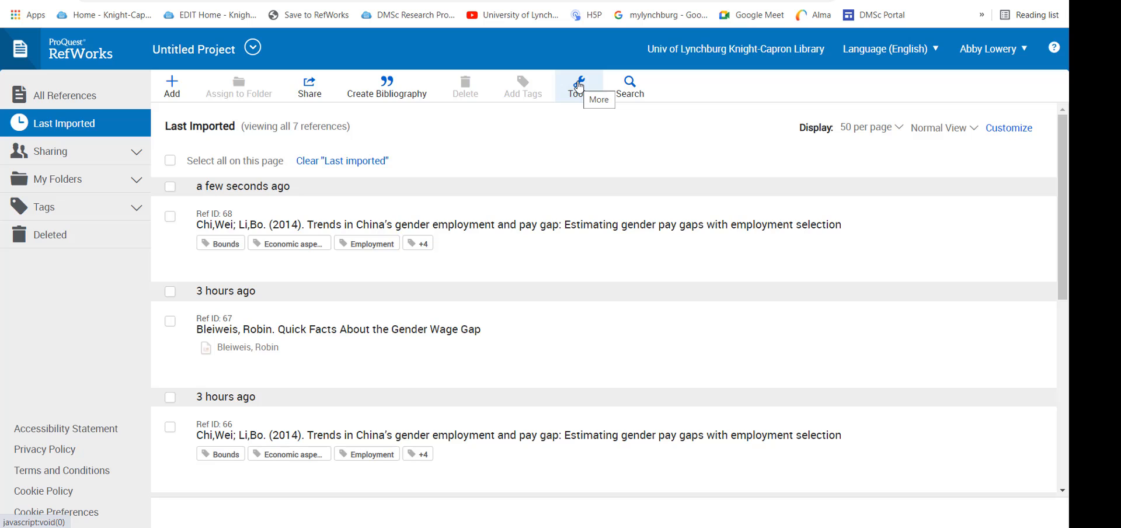
Step: View the Save to RefWorks installation instructions among the additional RefWorks tools, and close them
left_click(579, 87)
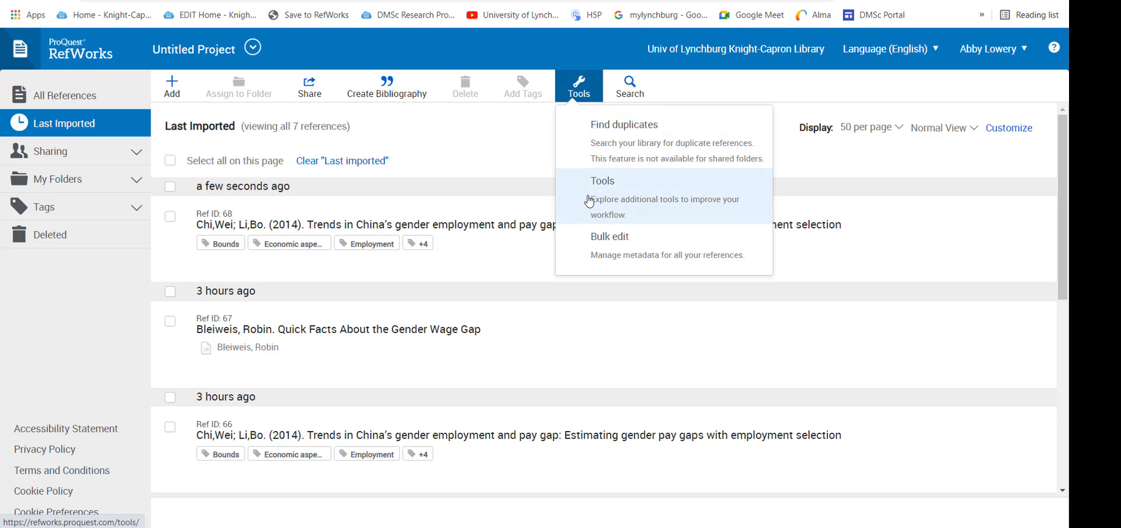
left_click(590, 200)
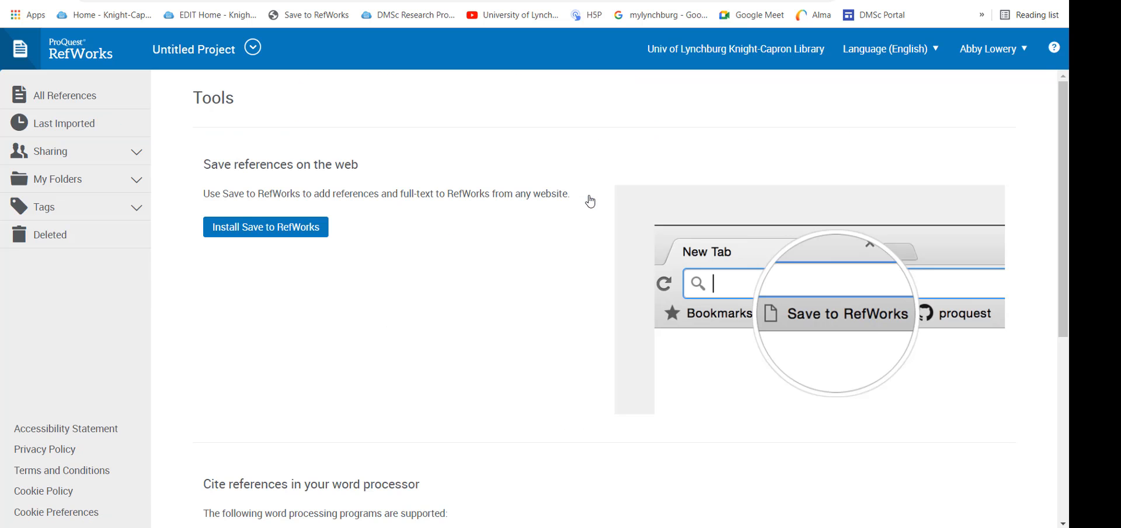
left_click(303, 229)
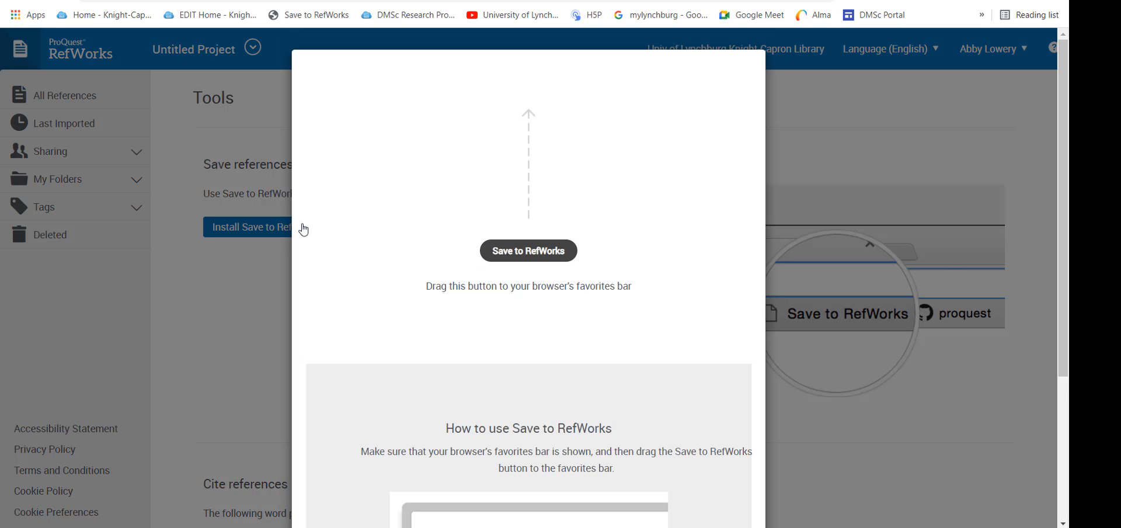
mouse_move(525, 251)
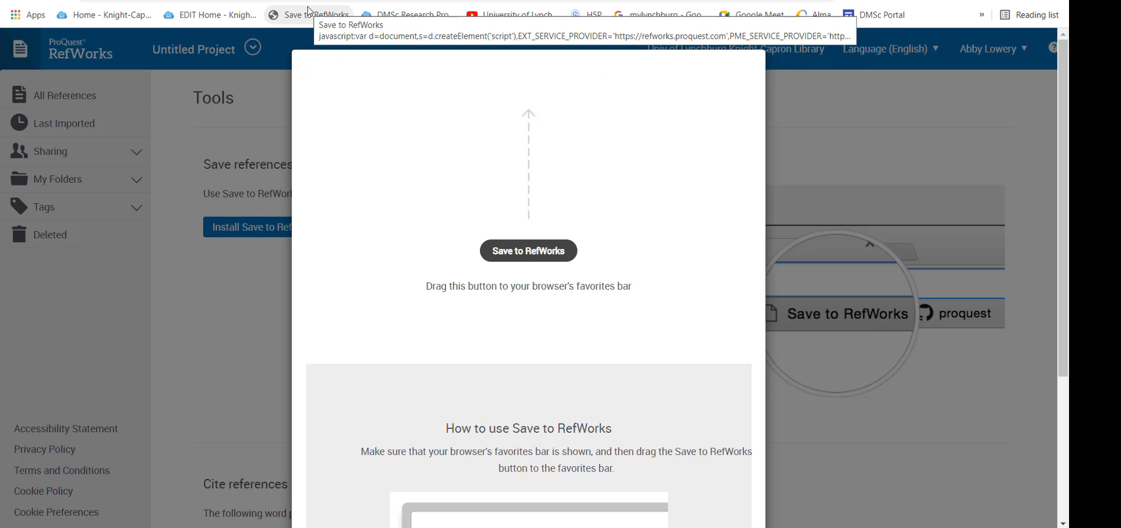
left_click(826, 180)
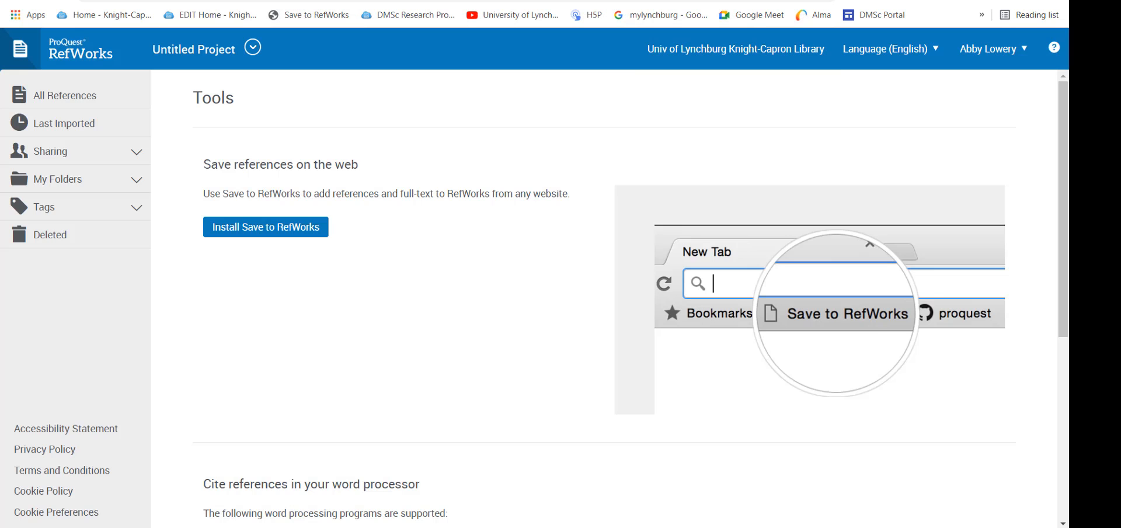
Step: Search Google for "gender pay gap" in a new tab and open the article "Quick Facts About the Gender Wage Gap"
key("ctrl+t")
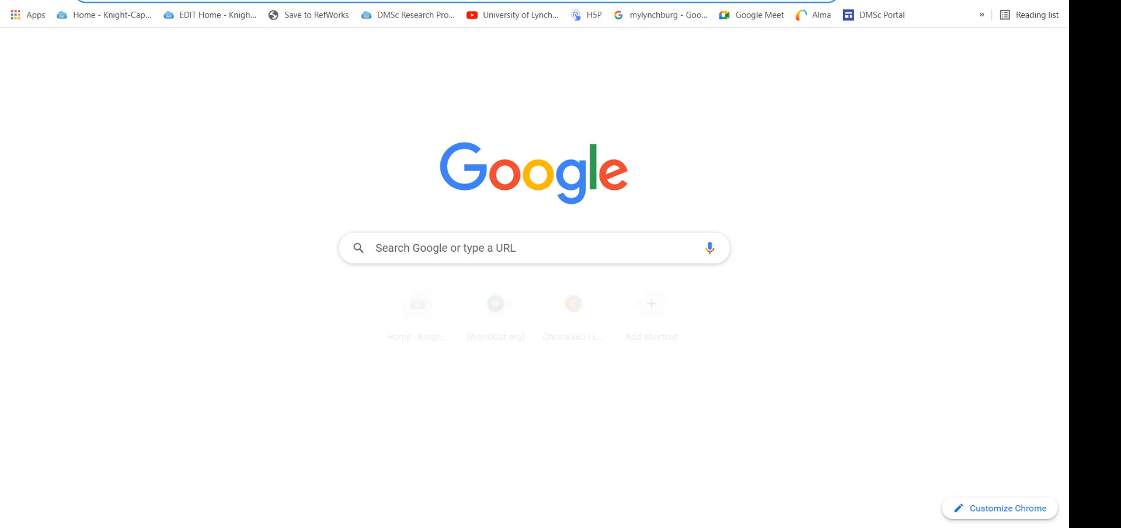
type("gender pay")
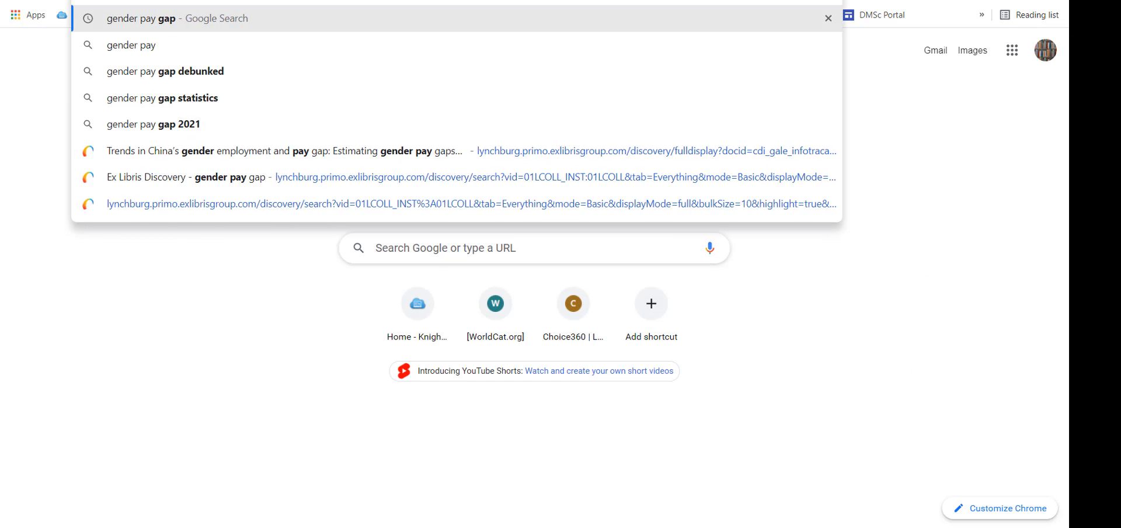
type(" gap")
key("Return")
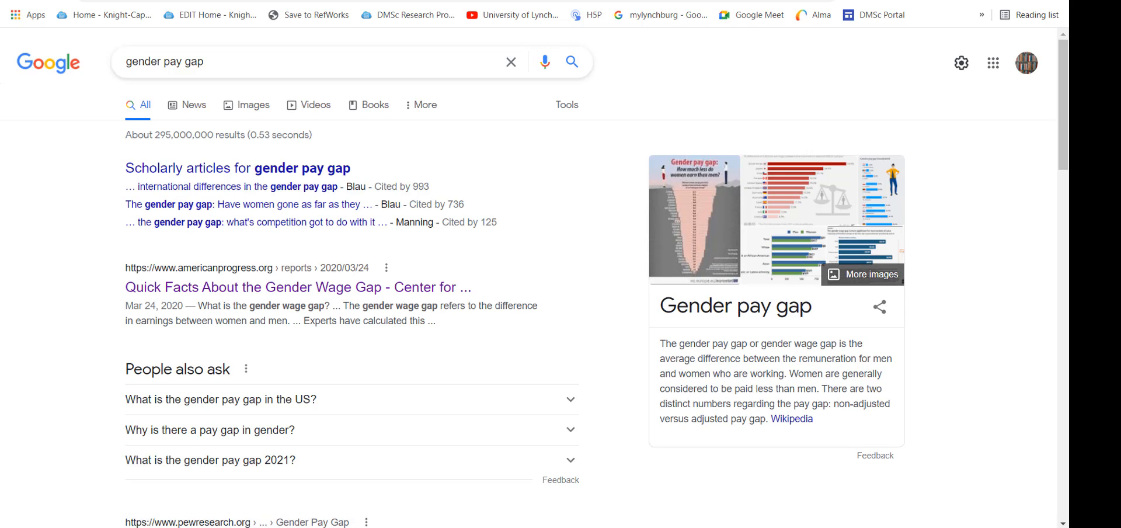
left_click(410, 292)
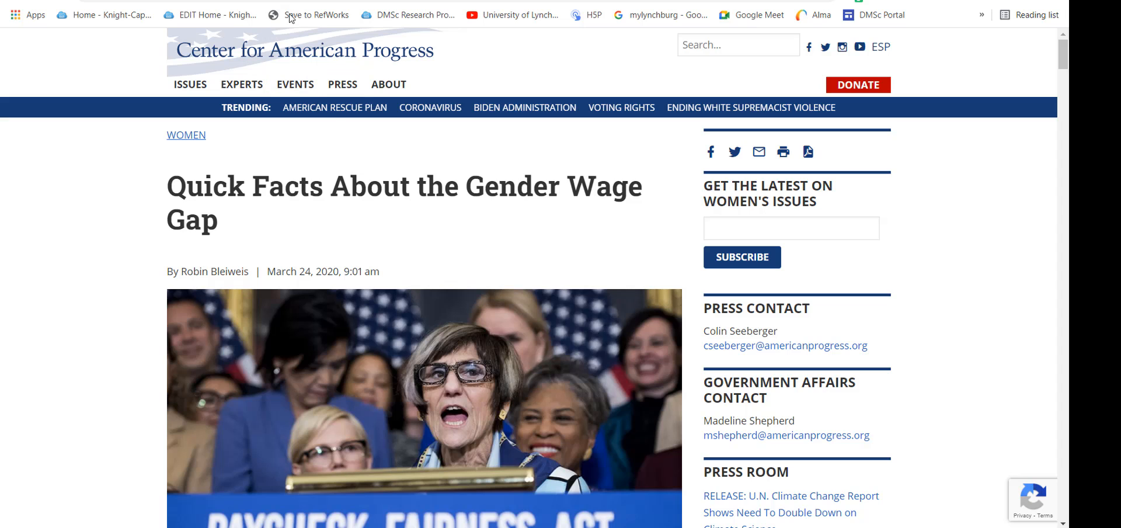
Step: Save the article to RefWorks as a Web Page reference with the page contents, import it without a folder, and view it in RefWorks
left_click(315, 16)
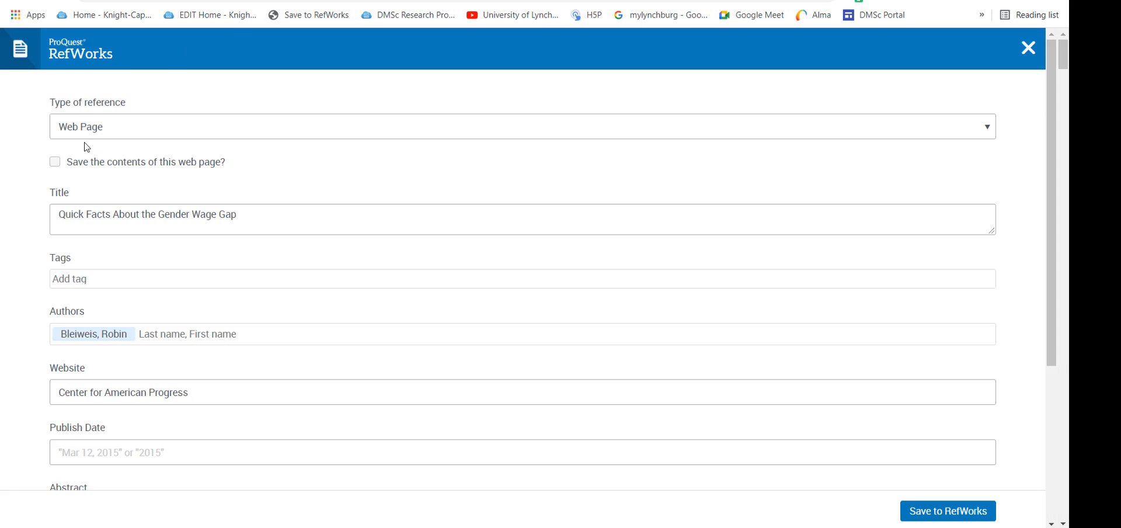
left_click(54, 162)
left_click(963, 517)
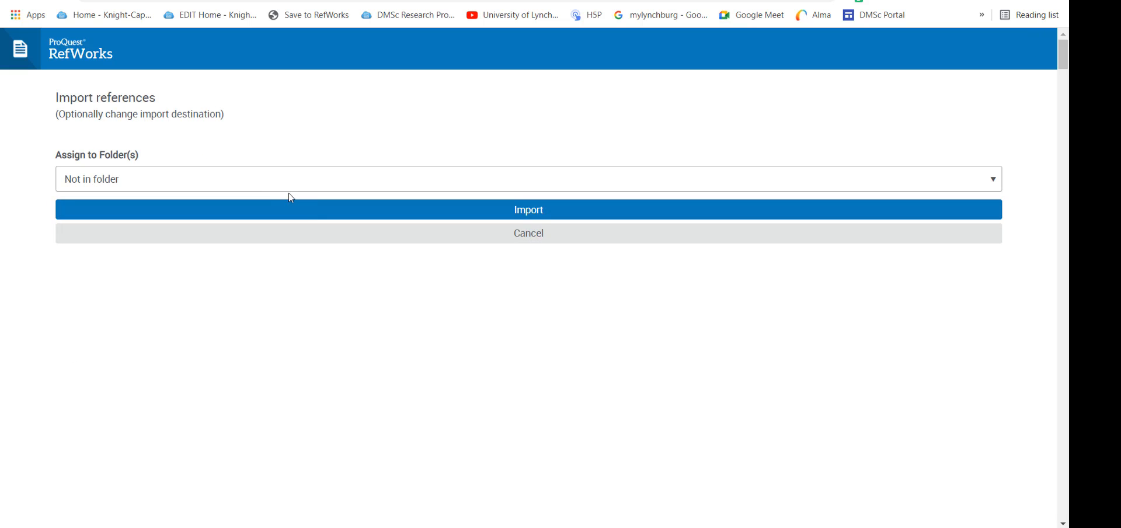
left_click(328, 218)
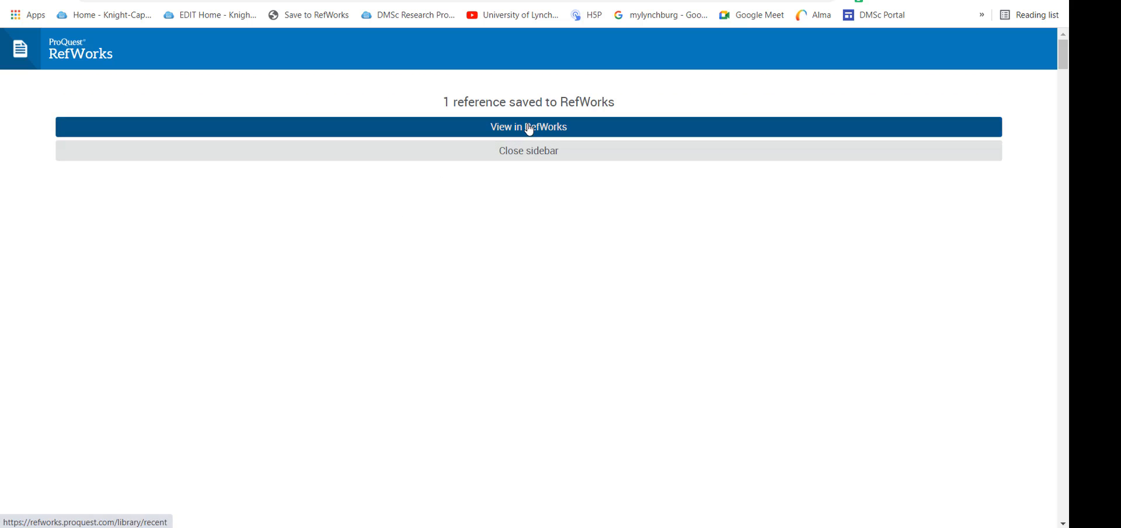
left_click(518, 136)
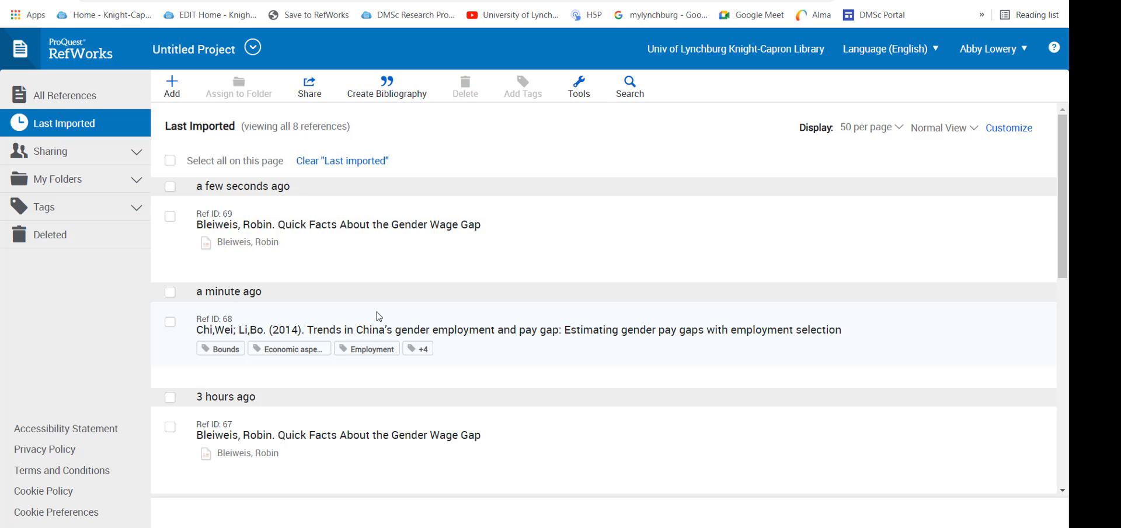
Step: Create a bibliography from the two newest imported references and check the citation style choices, keeping APA 7th (basic)
left_click(170, 216)
left_click(170, 321)
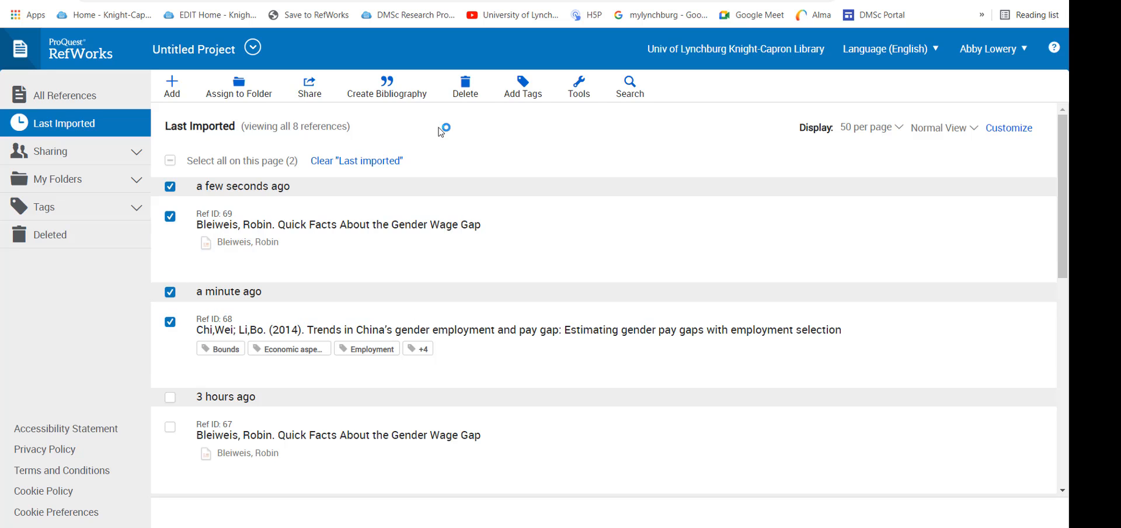
left_click(390, 87)
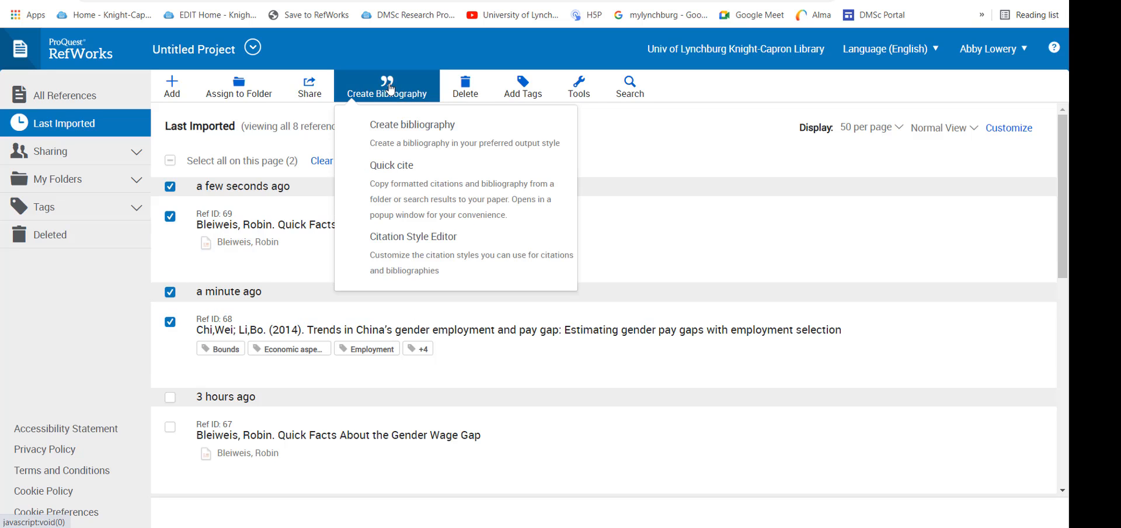
left_click(408, 146)
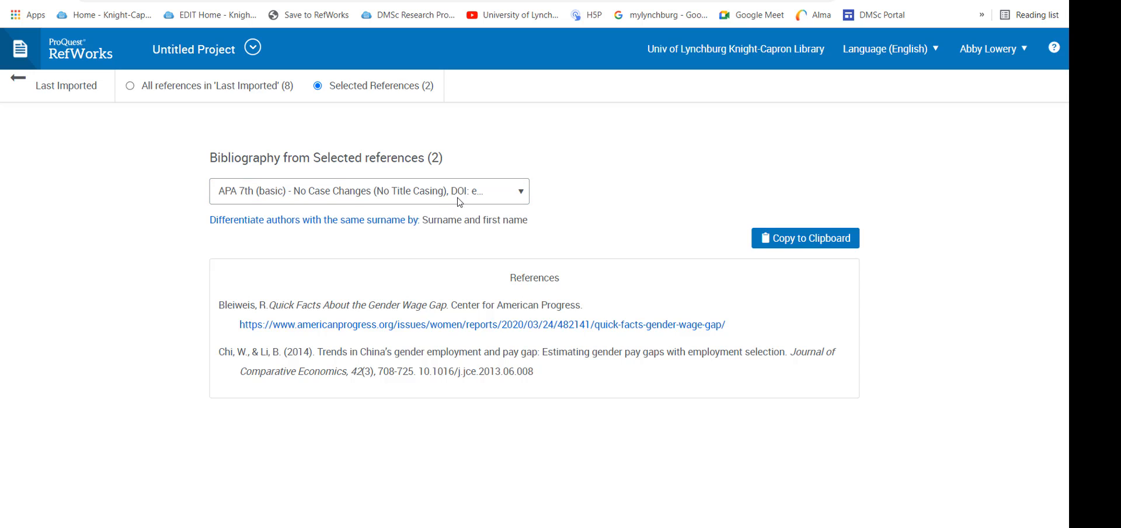
left_click(522, 193)
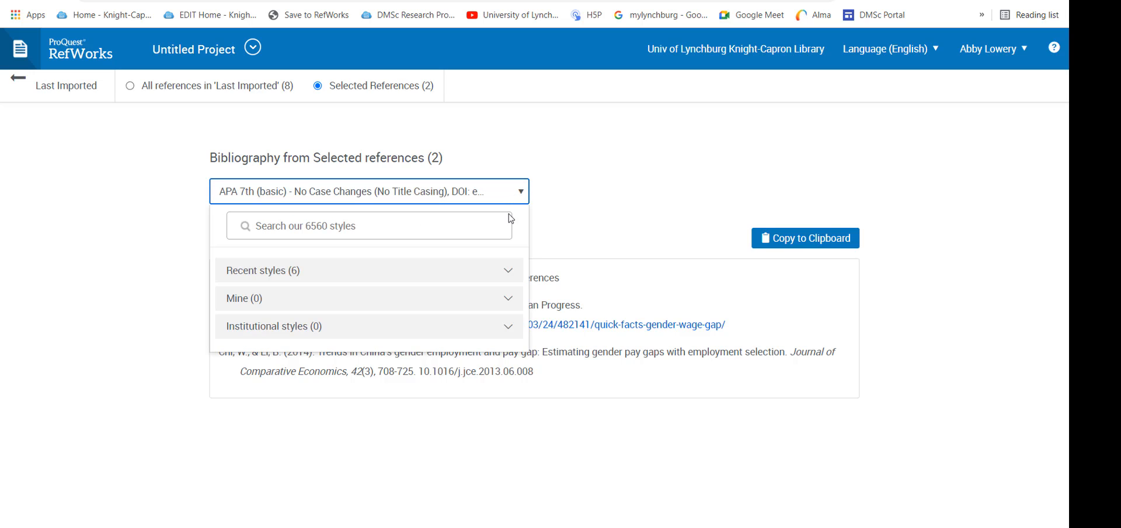
left_click(612, 184)
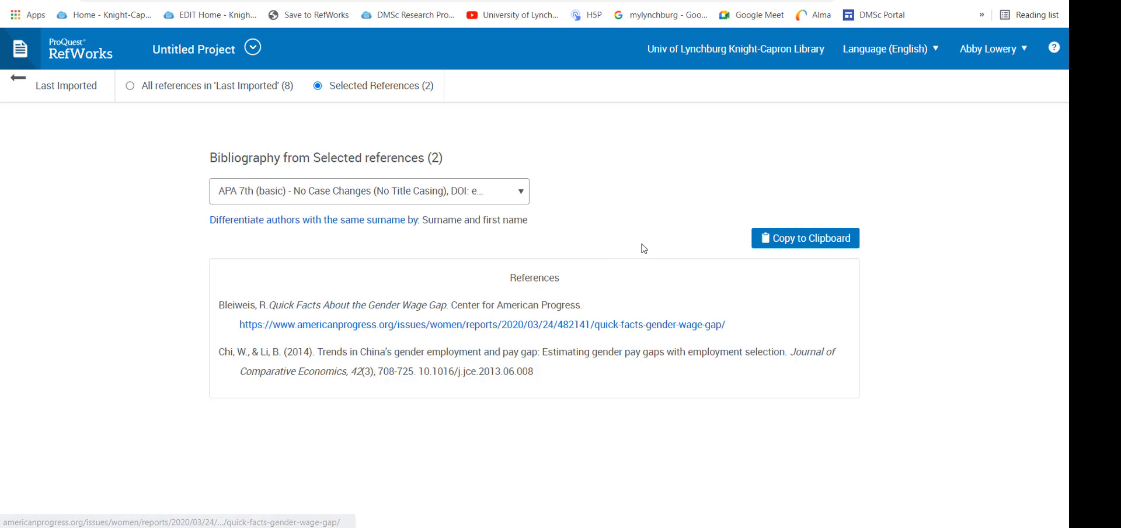